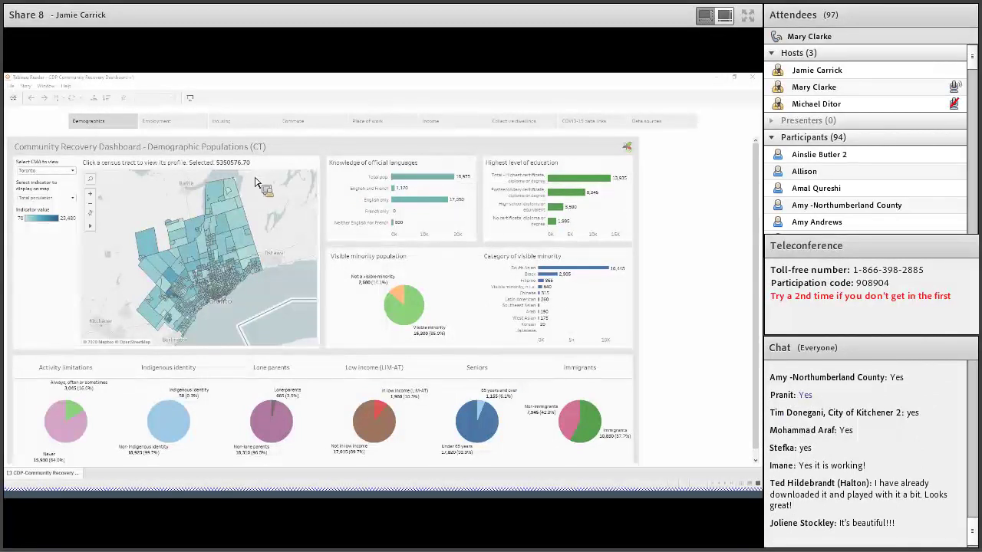
# Step: Switch the demographic populations map from Toronto to the Ontario part of the Ottawa - Gatineau CMA
pyautogui.moveTo(409, 187)
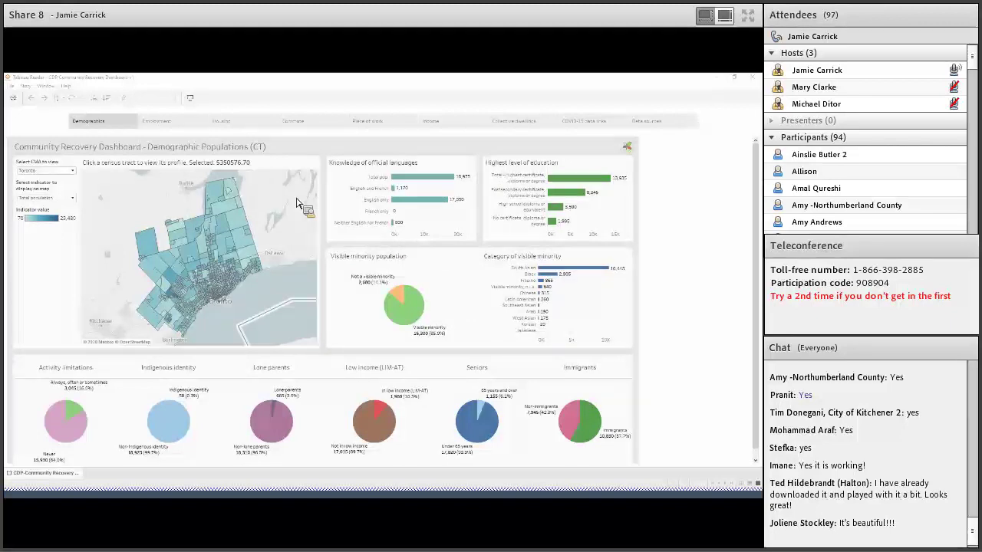
pyautogui.moveTo(215, 202)
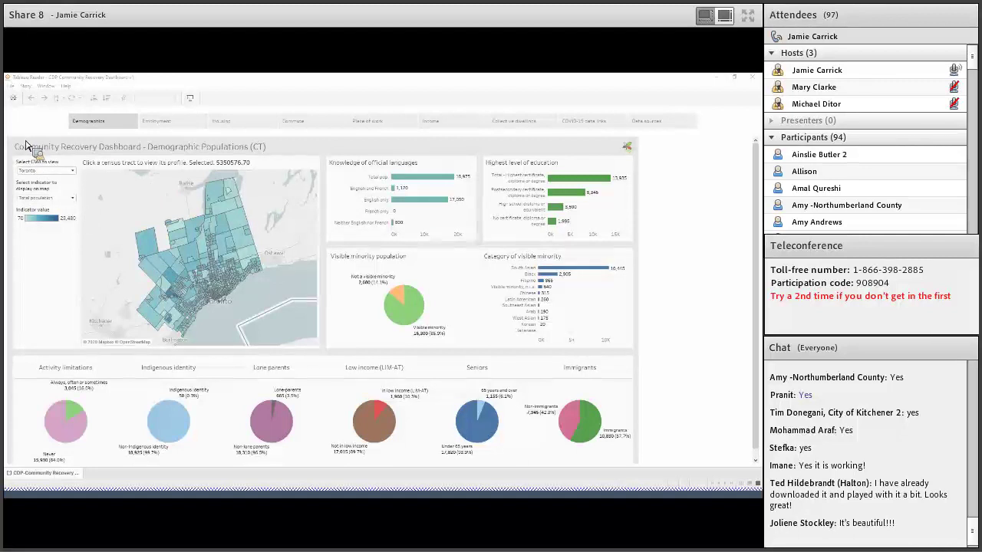
pyautogui.moveTo(265, 265)
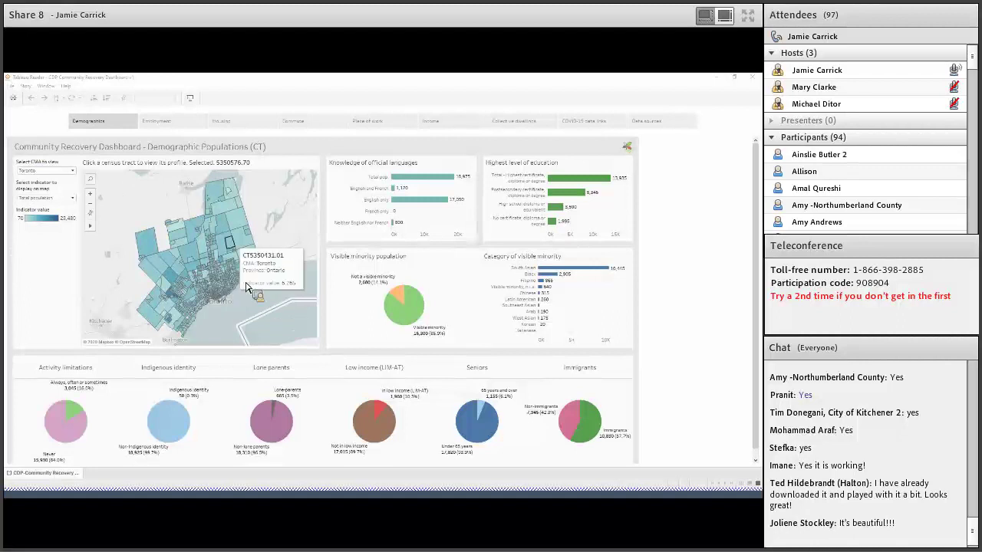
pyautogui.click(46, 170)
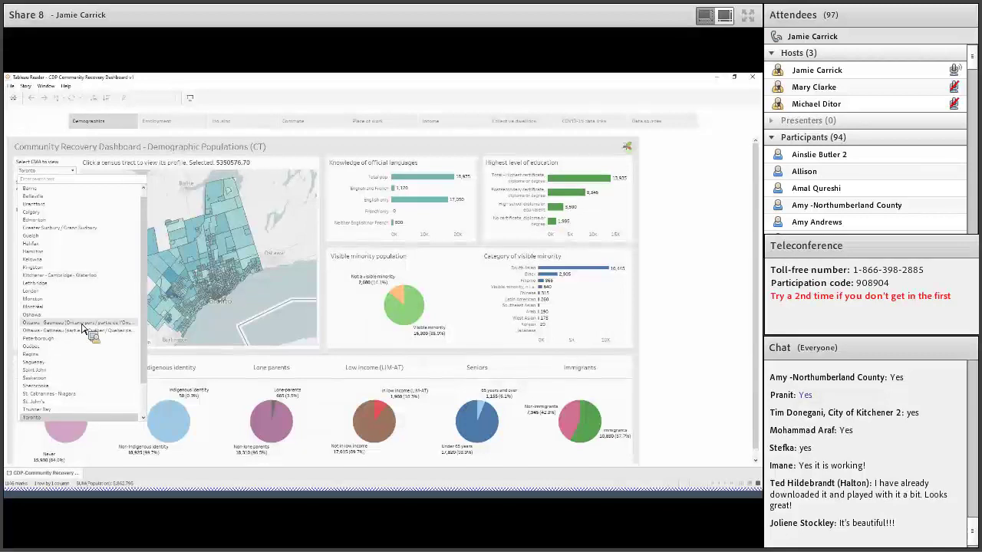
pyautogui.click(76, 323)
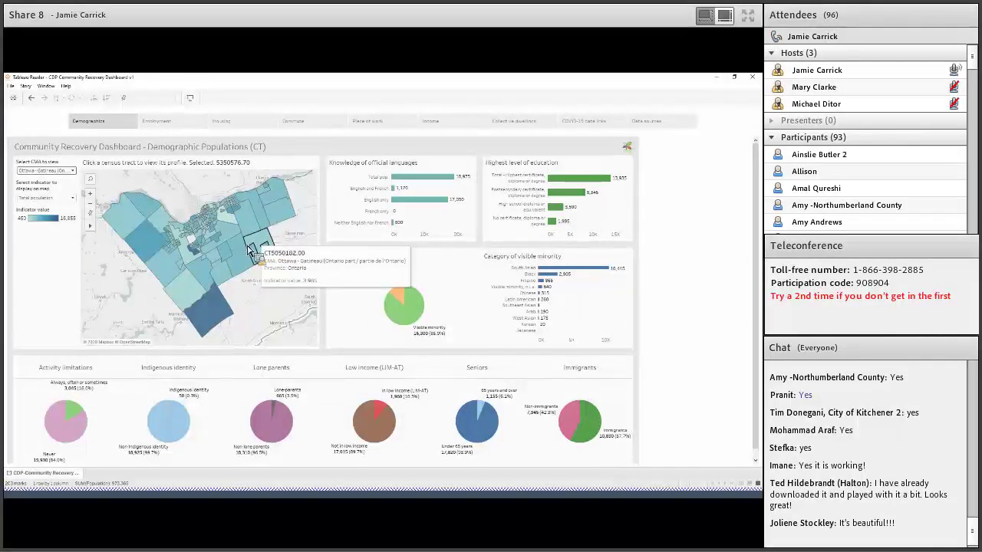
# Step: Display the 65 years and over indicator on the map and select census tract 5050123.02 to view its profile
pyautogui.click(51, 201)
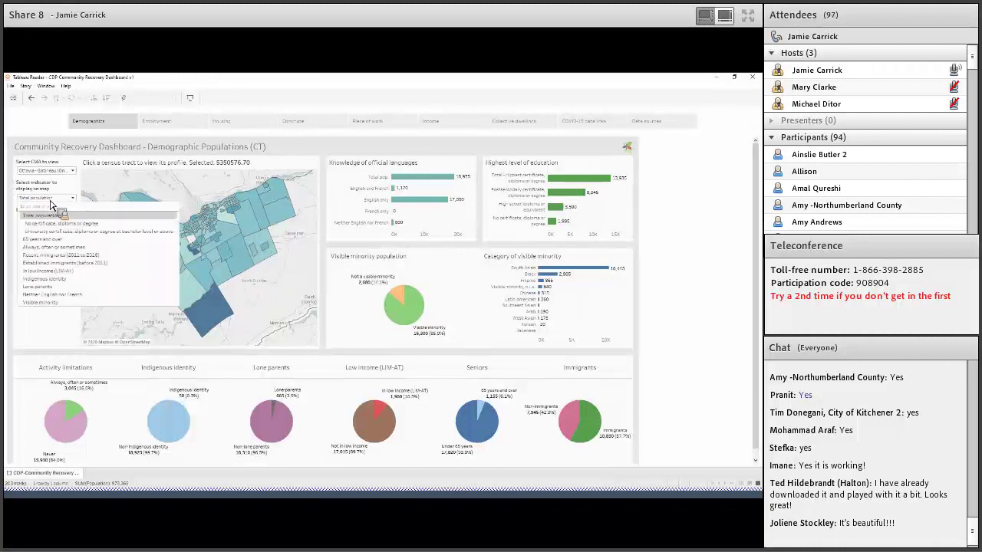
pyautogui.click(43, 240)
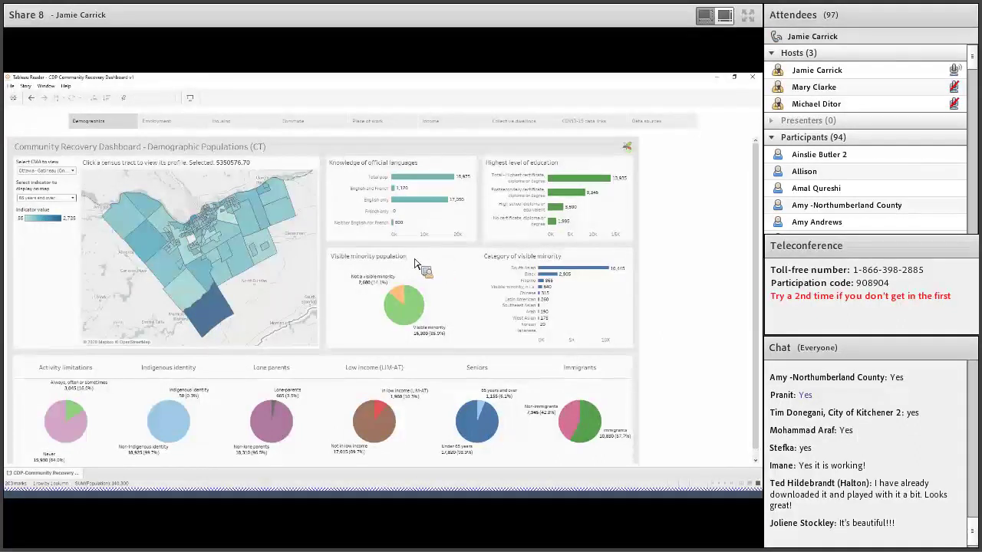
pyautogui.click(212, 228)
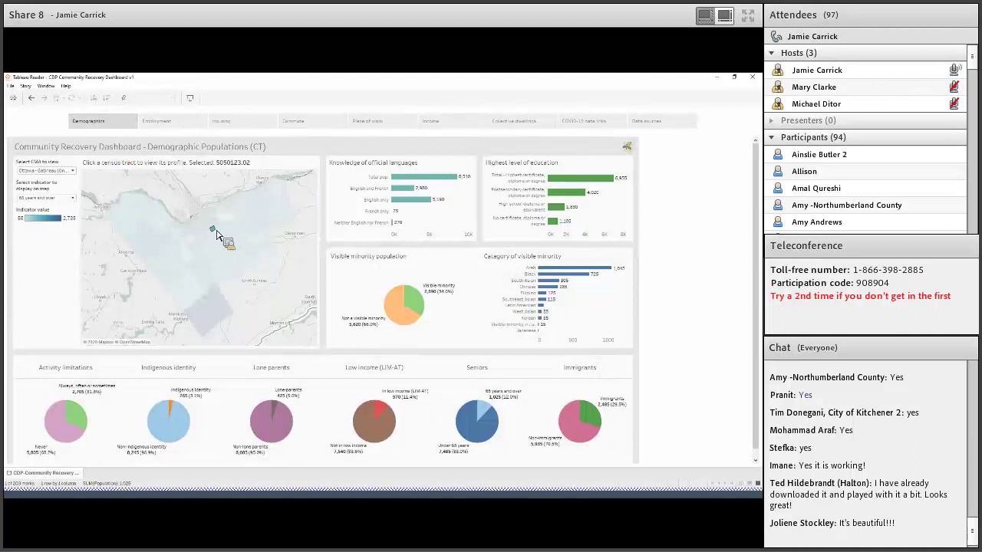
pyautogui.moveTo(217, 235)
# Step: Open the Employment page and pick a census tract on the Toronto map to examine its employment profile
pyautogui.click(163, 120)
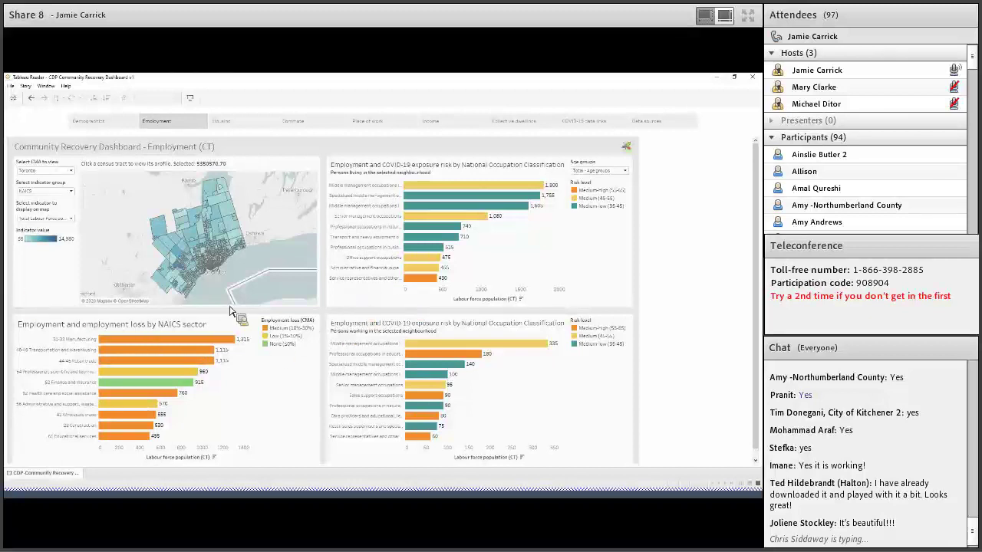
pyautogui.moveTo(414, 278)
pyautogui.click(198, 269)
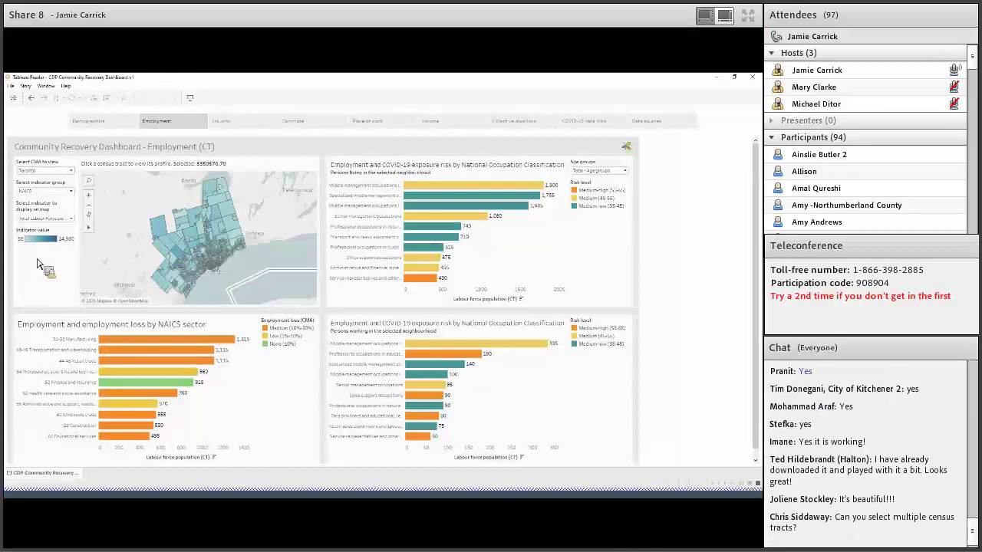
pyautogui.click(199, 268)
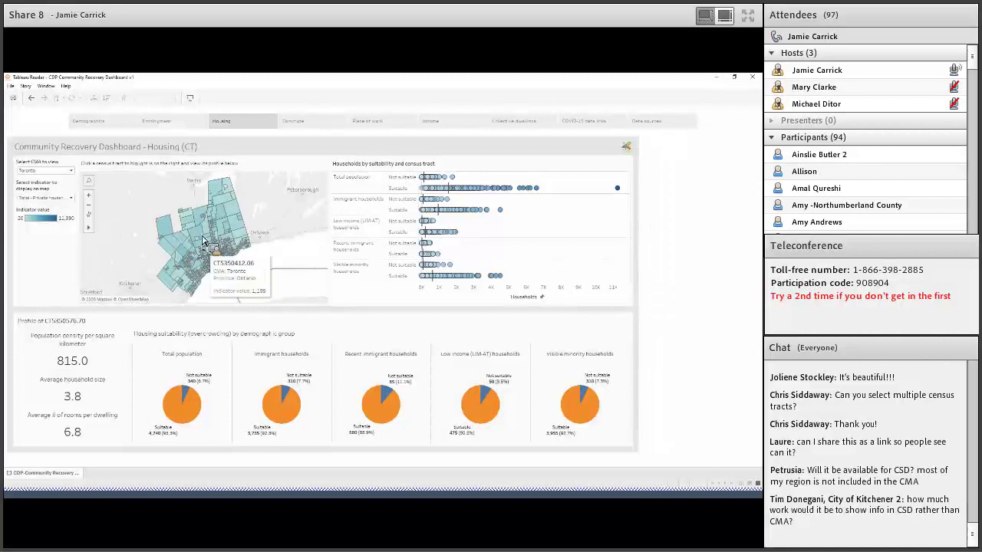
# Step: On the Housing map, select census tract 5350461.02 to view its profile and households by suitability, and clear the chart highlight
pyautogui.moveTo(202, 240)
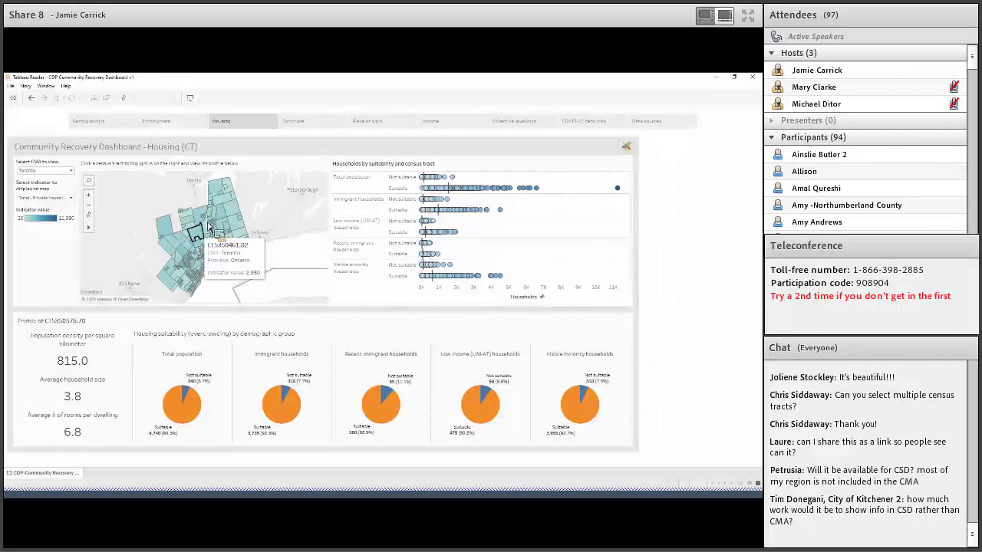
pyautogui.click(202, 240)
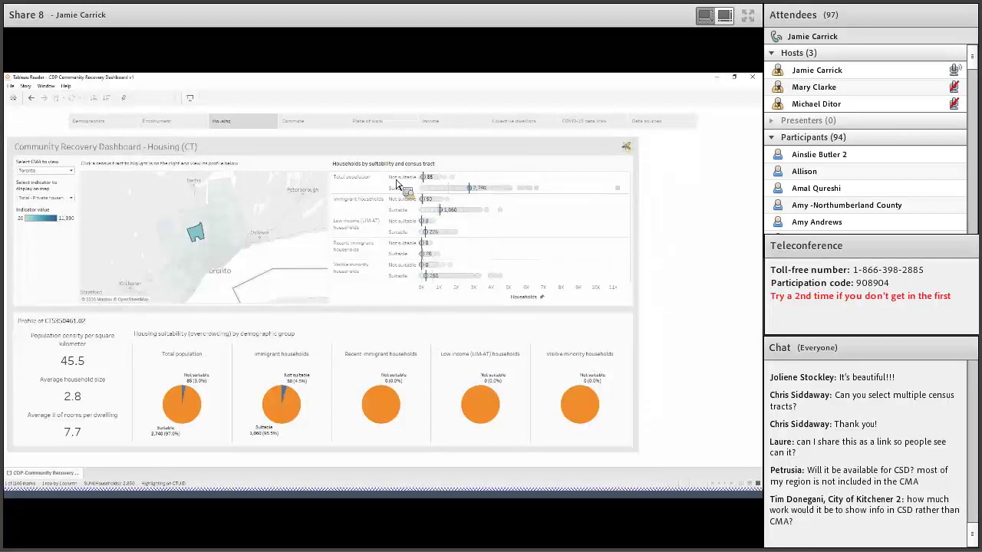
pyautogui.moveTo(537, 197)
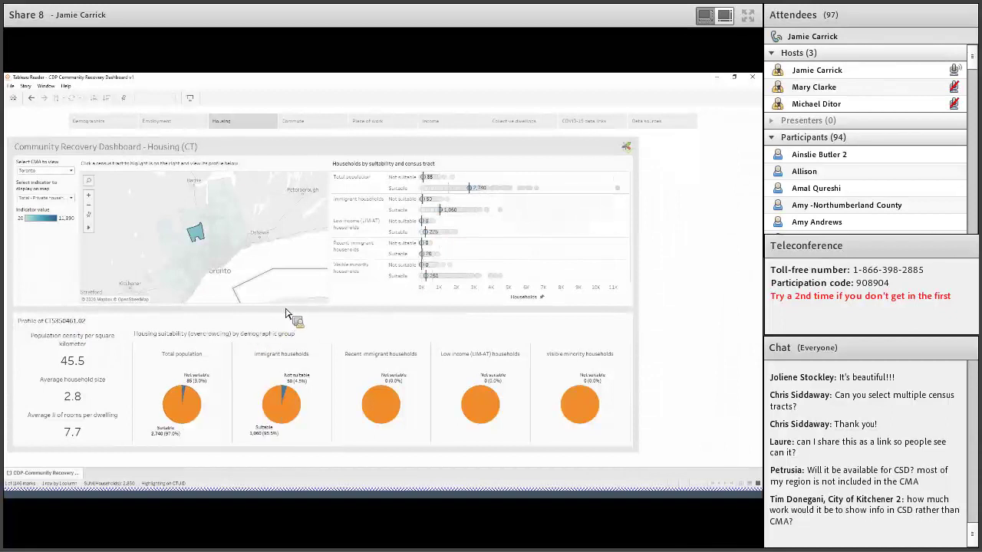
pyautogui.click(195, 232)
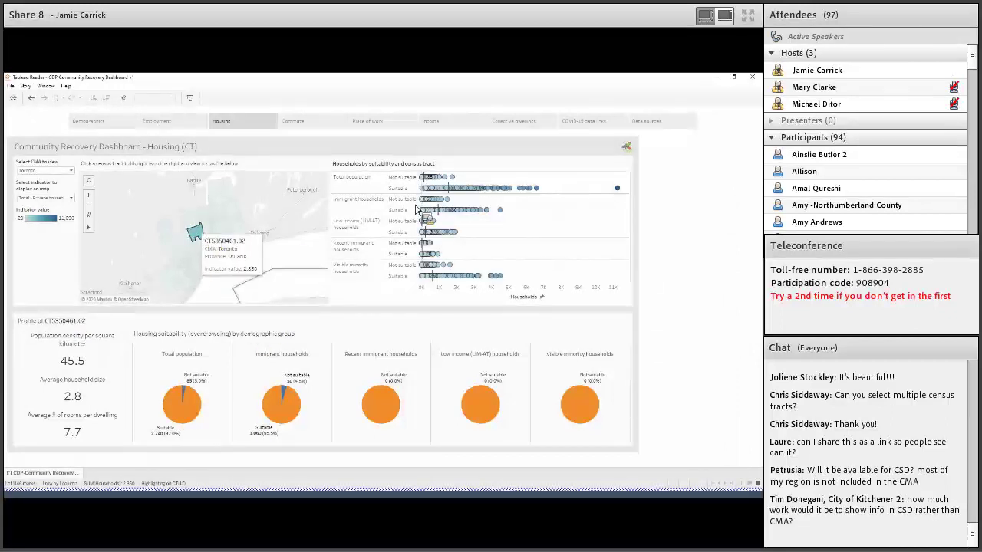
# Step: Highlight census tract 5350210.02 from the total population's suitable row of the household suitability chart, and clear the highlight
pyautogui.click(542, 191)
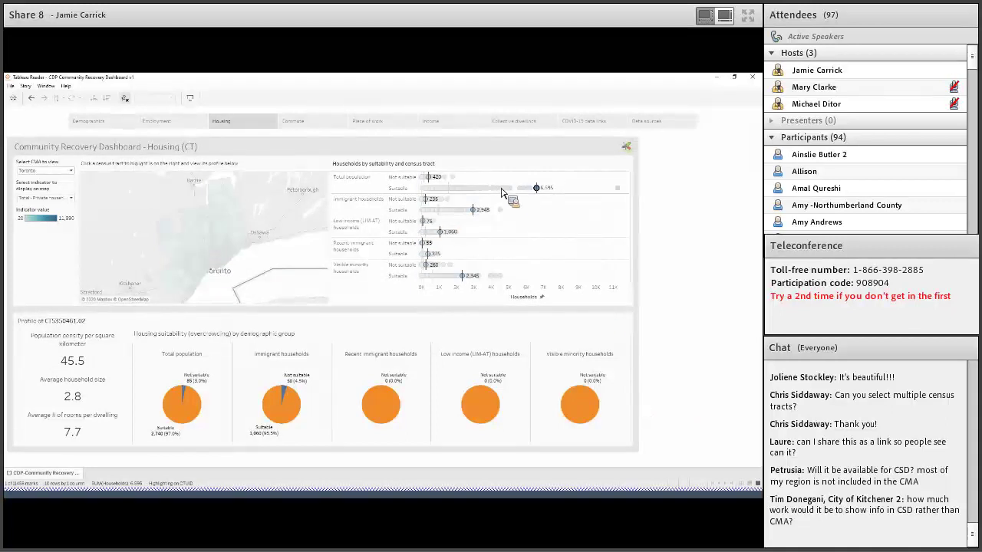
pyautogui.moveTo(539, 193)
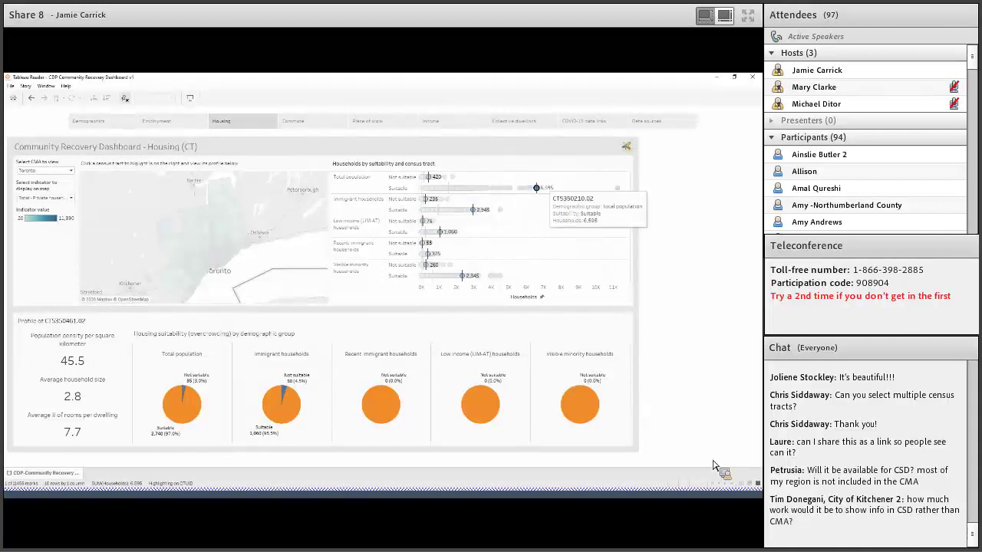
pyautogui.click(692, 438)
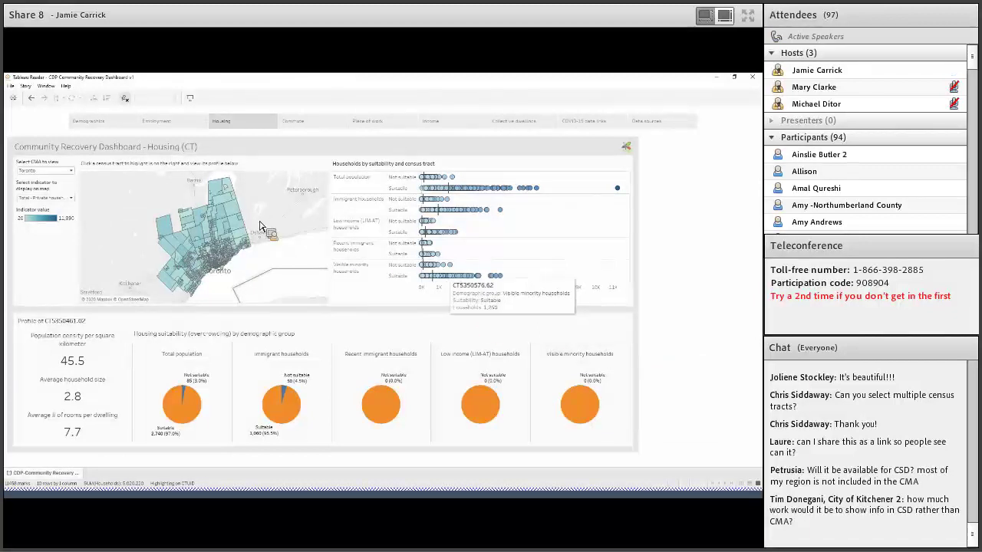
# Step: View the dashboard's Commute page and its Place of work page
pyautogui.click(312, 125)
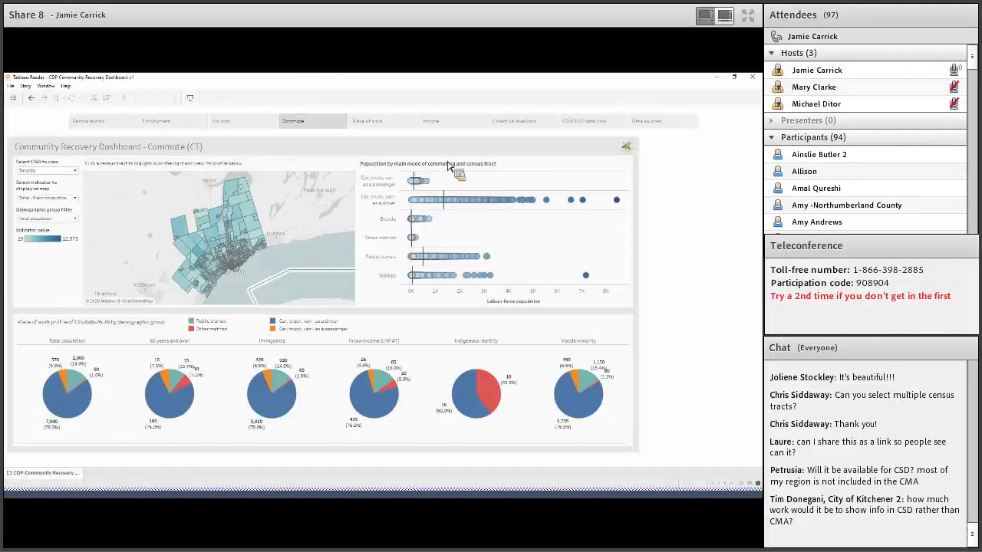
pyautogui.click(389, 127)
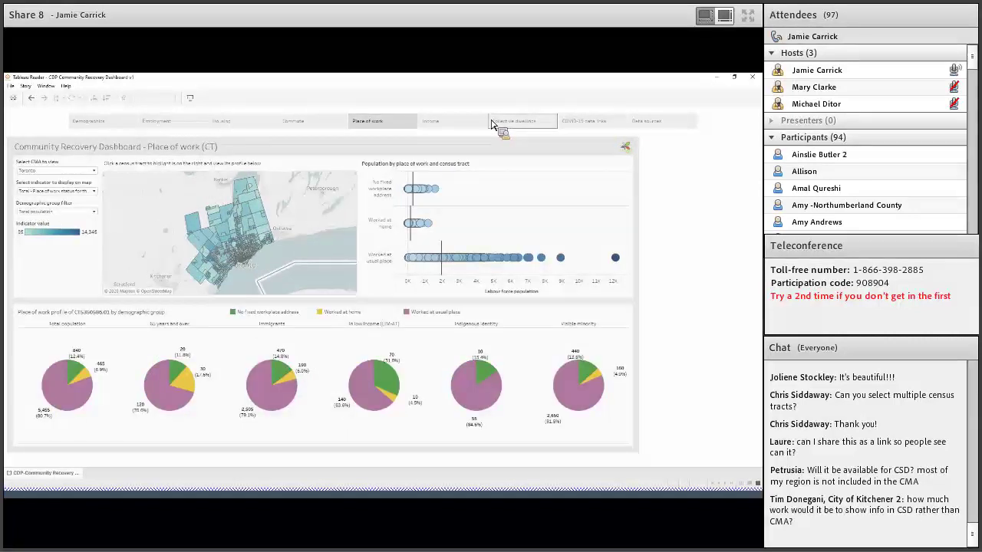
# Step: Open the COVID-19 data links page and look through the portal's data news and epidemiological data centres
pyautogui.click(579, 124)
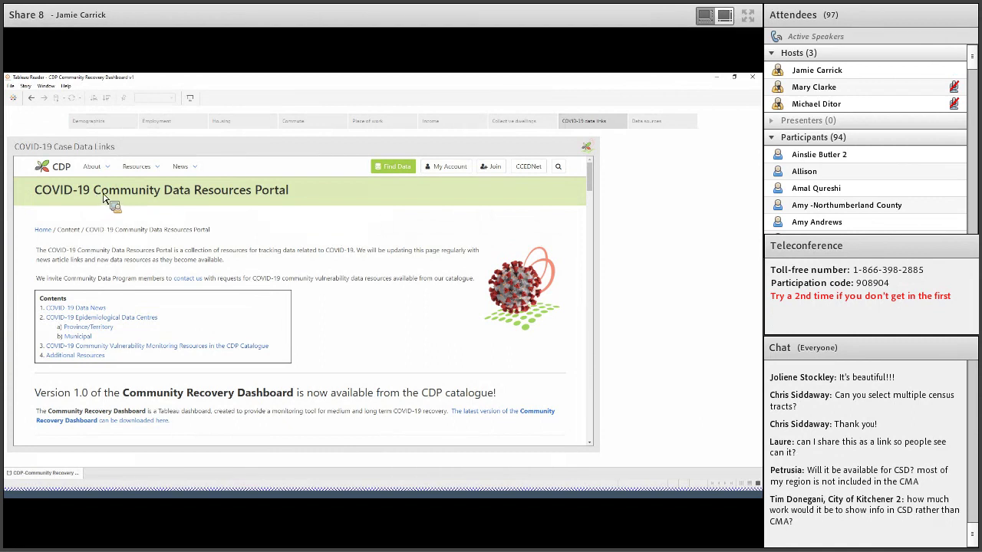
pyautogui.scroll(-2, 268, 262)
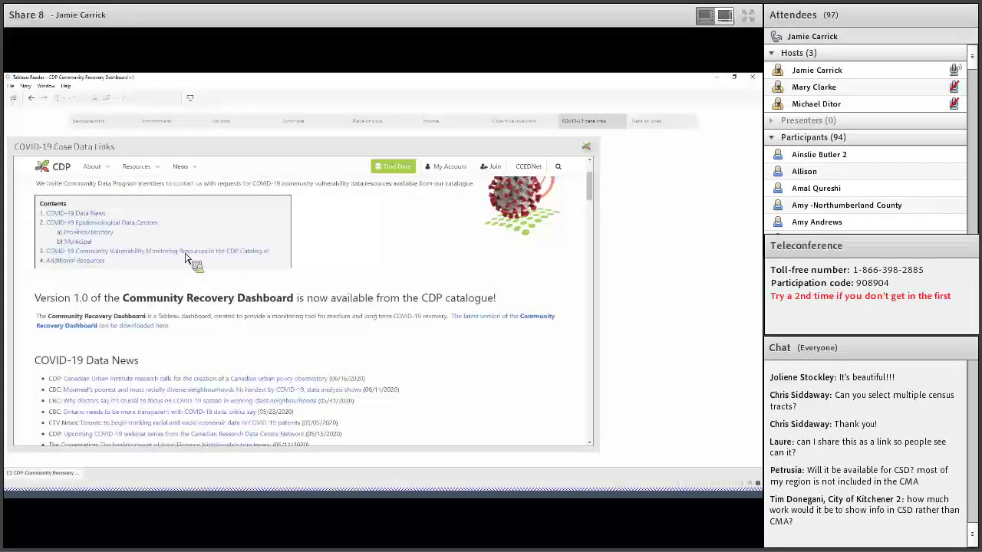
pyautogui.scroll(-4, 192, 260)
pyautogui.scroll(-3, 133, 272)
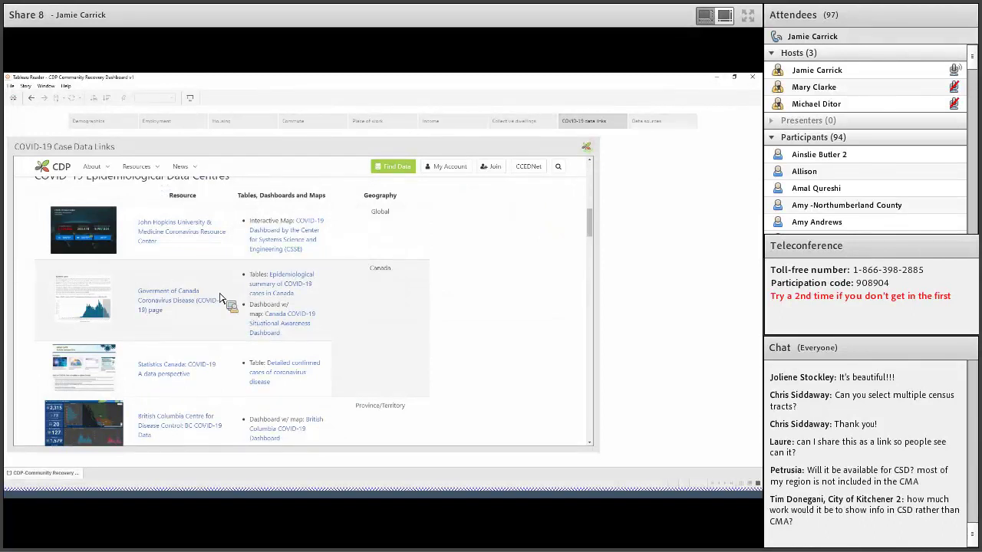
pyautogui.scroll(-3, 220, 297)
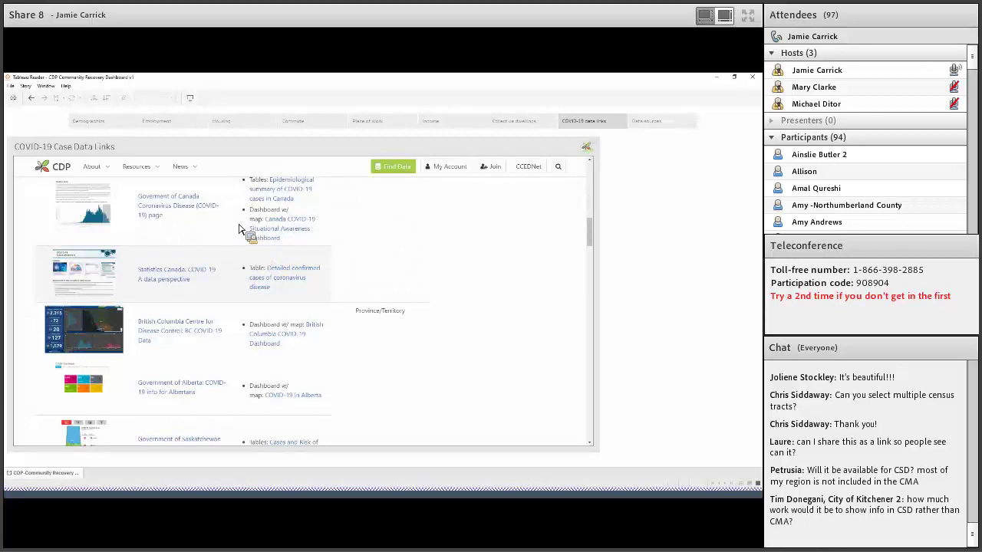
pyautogui.scroll(-2, 276, 230)
pyautogui.scroll(5, 316, 285)
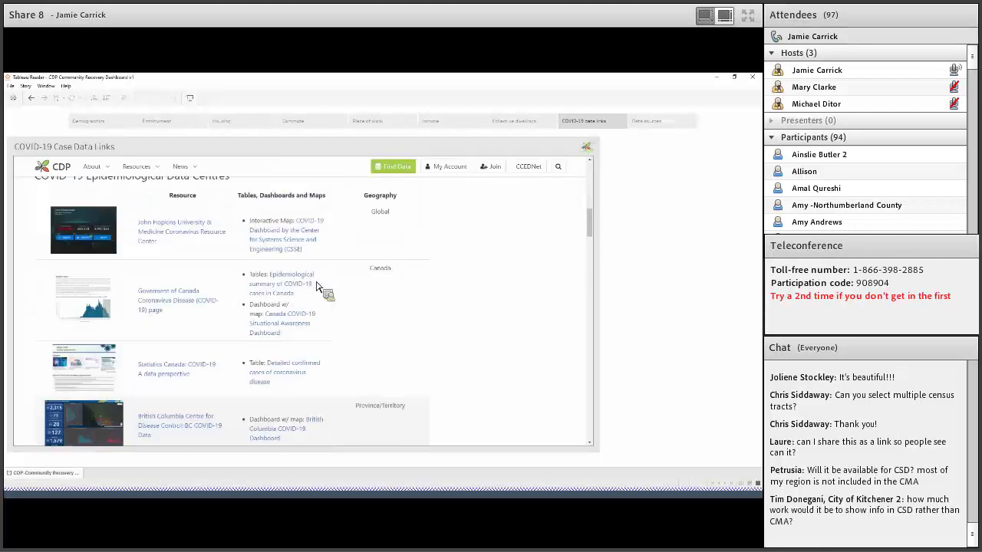
pyautogui.scroll(10, 316, 285)
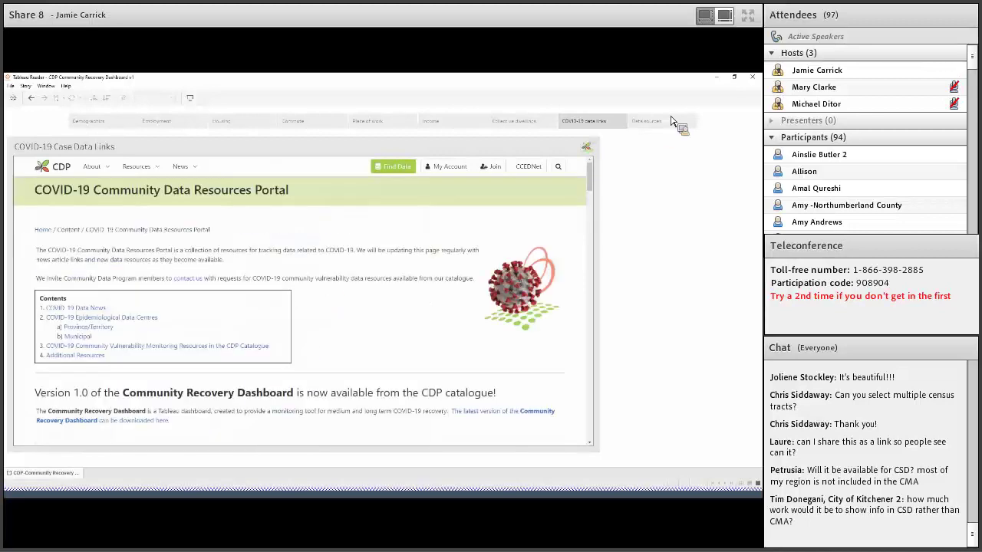
# Step: Open the Data sources page and review the sources, notes and links listed for each dashboard theme
pyautogui.click(670, 121)
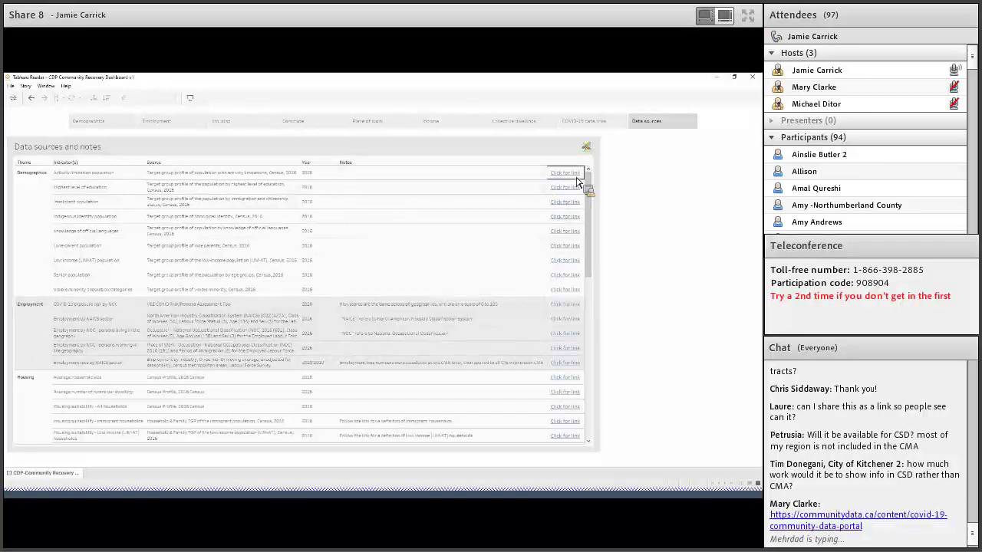
pyautogui.click(564, 177)
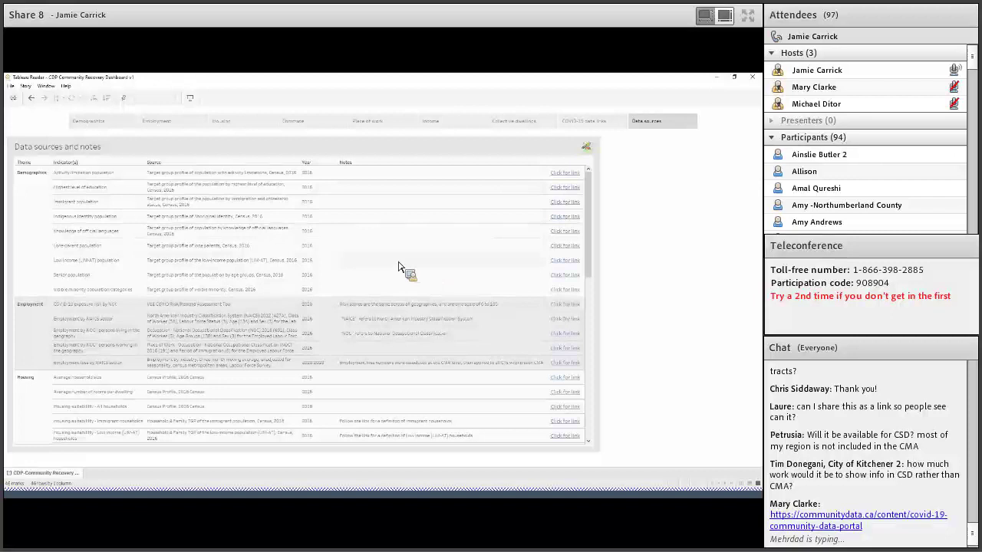
pyautogui.scroll(-5, 397, 267)
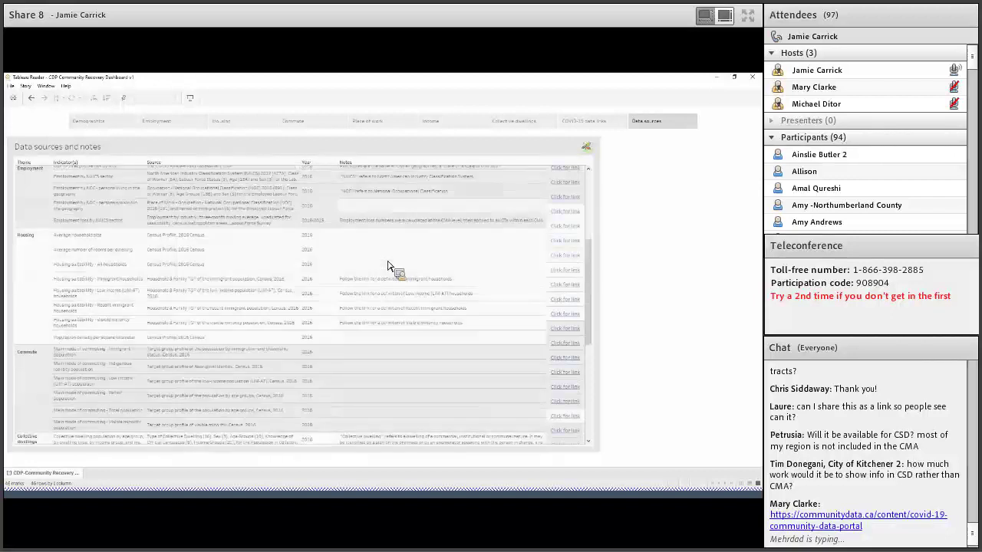
pyautogui.scroll(-1, 389, 266)
pyautogui.scroll(2, 388, 266)
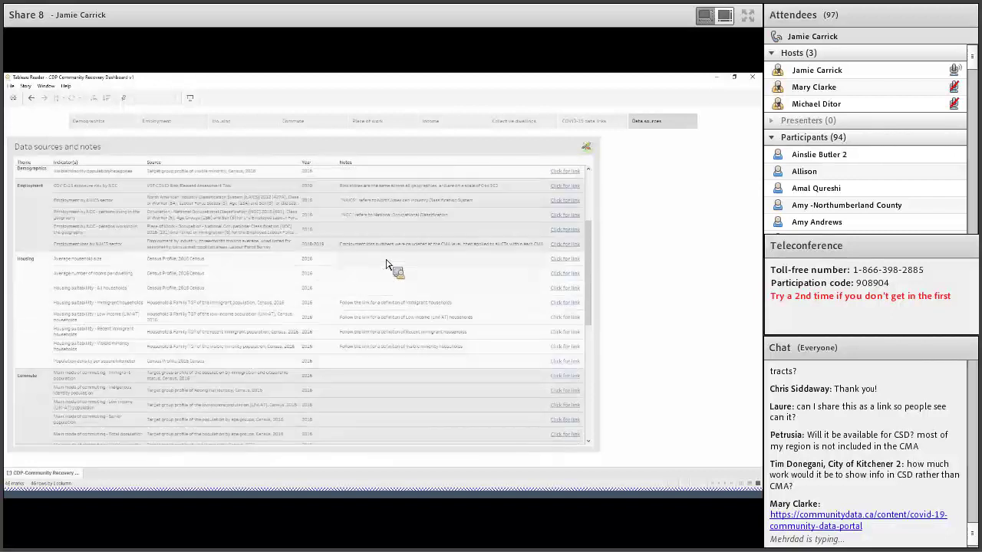
pyautogui.scroll(2, 388, 266)
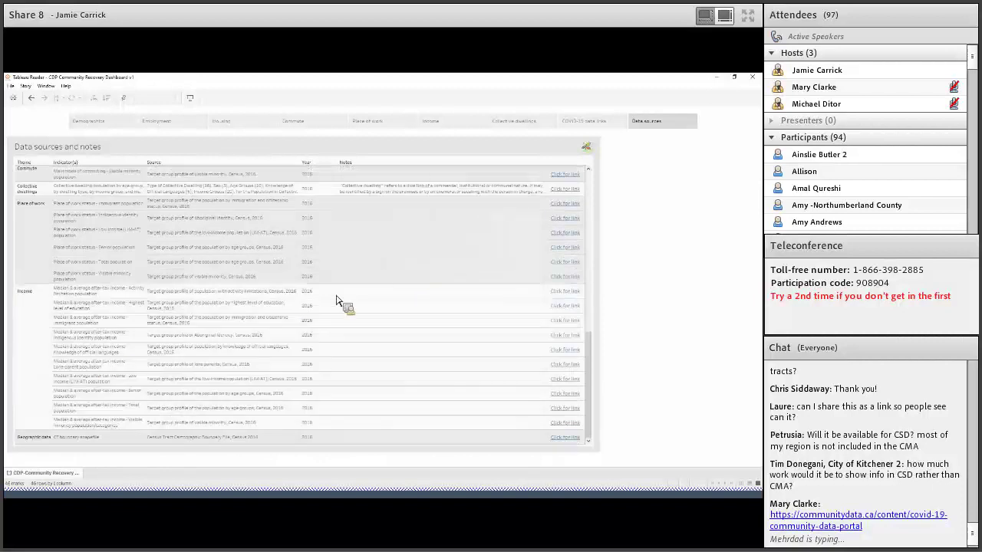
pyautogui.scroll(3, 406, 271)
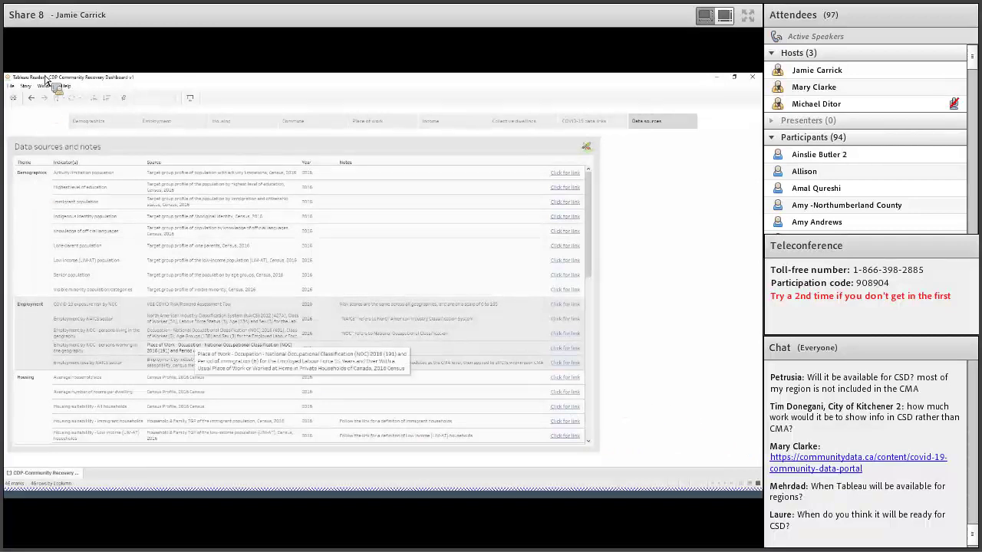
# Step: Return to the Demographics page of the dashboard
pyautogui.click(123, 122)
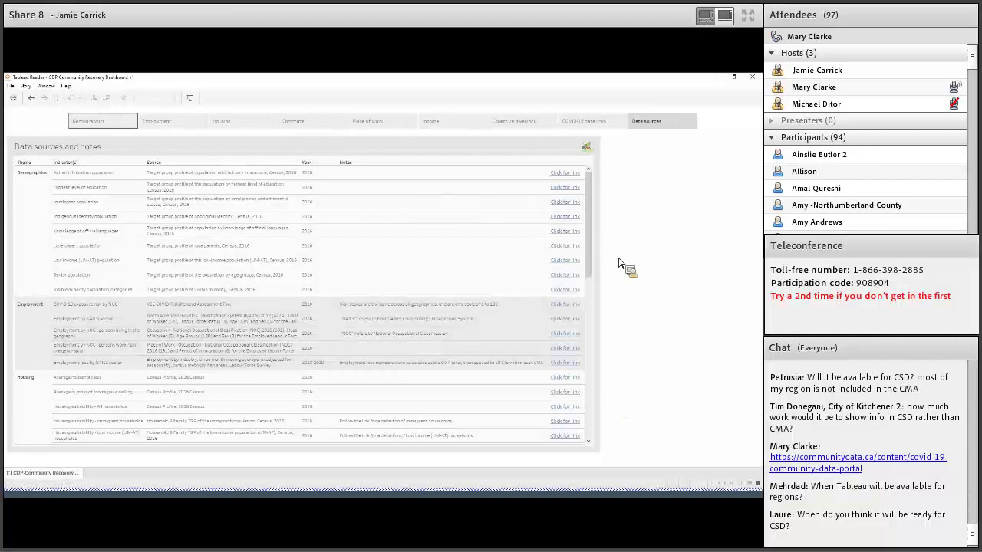